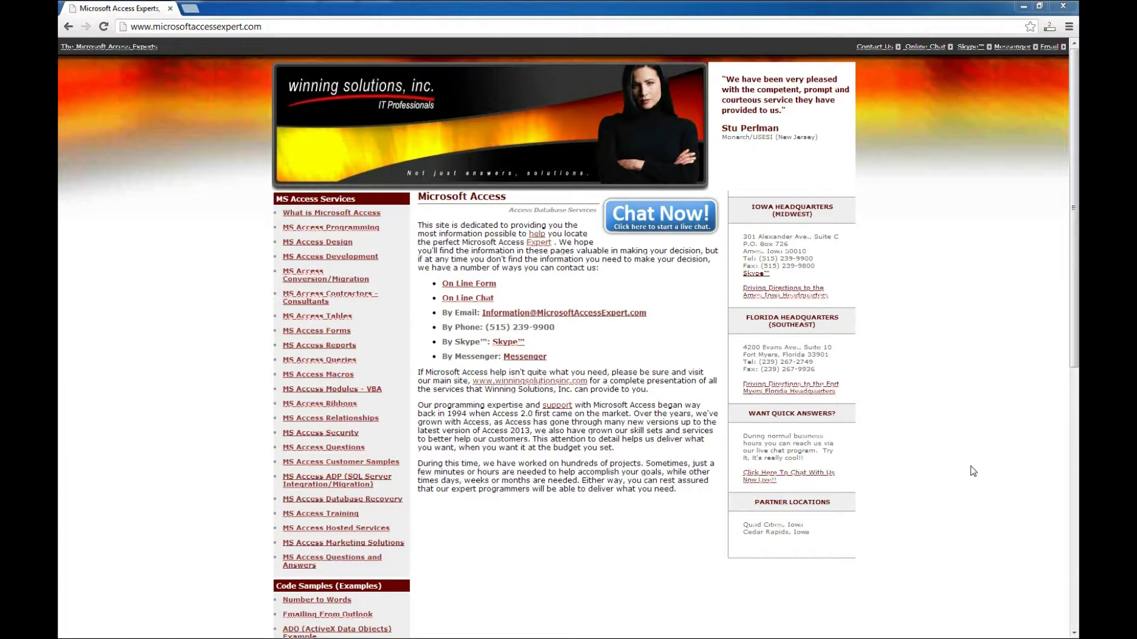
Step: Go from Database Templates to the Access Login Database page and scroll to its demo download section
scroll(635, 445, "down", 3)
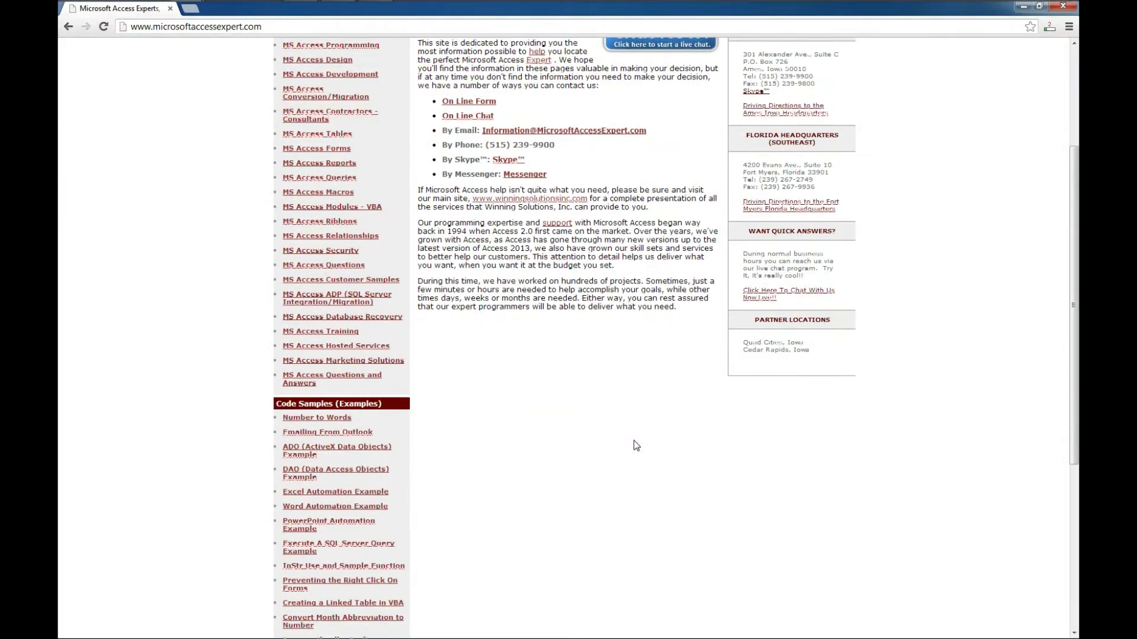
scroll(635, 445, "down", 2)
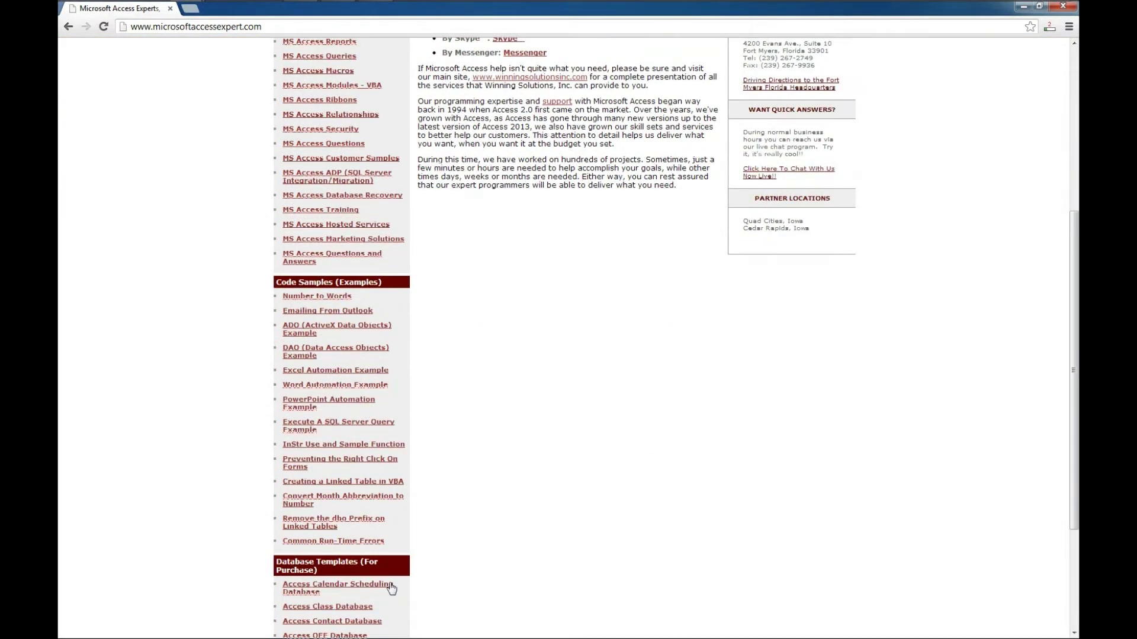
left_click(337, 564)
scroll(654, 523, "down", 3)
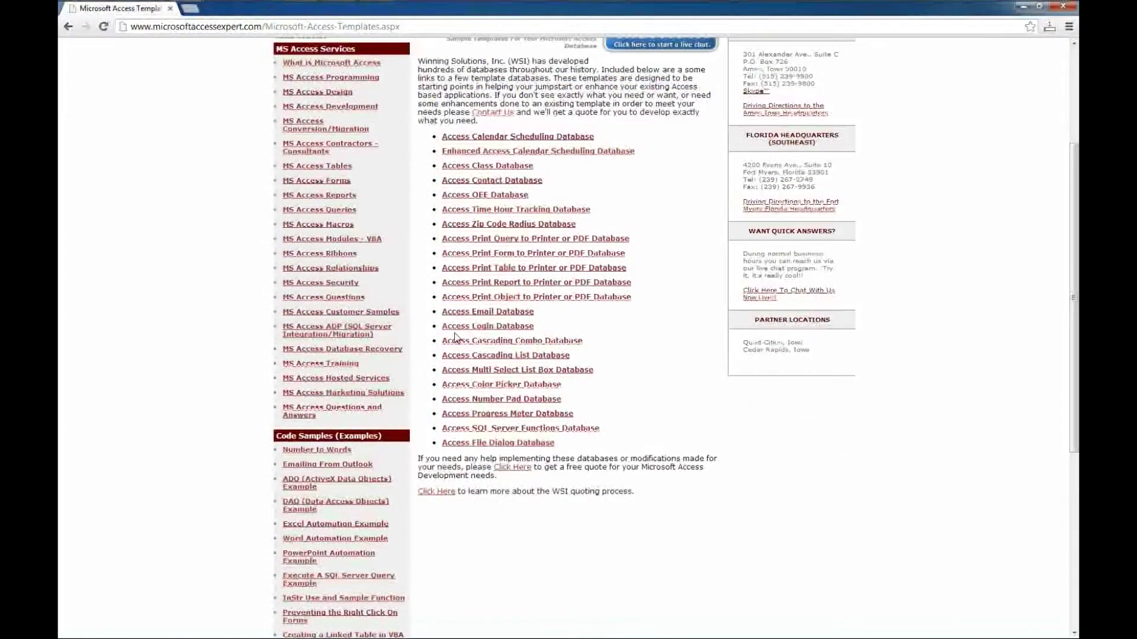
left_click(490, 327)
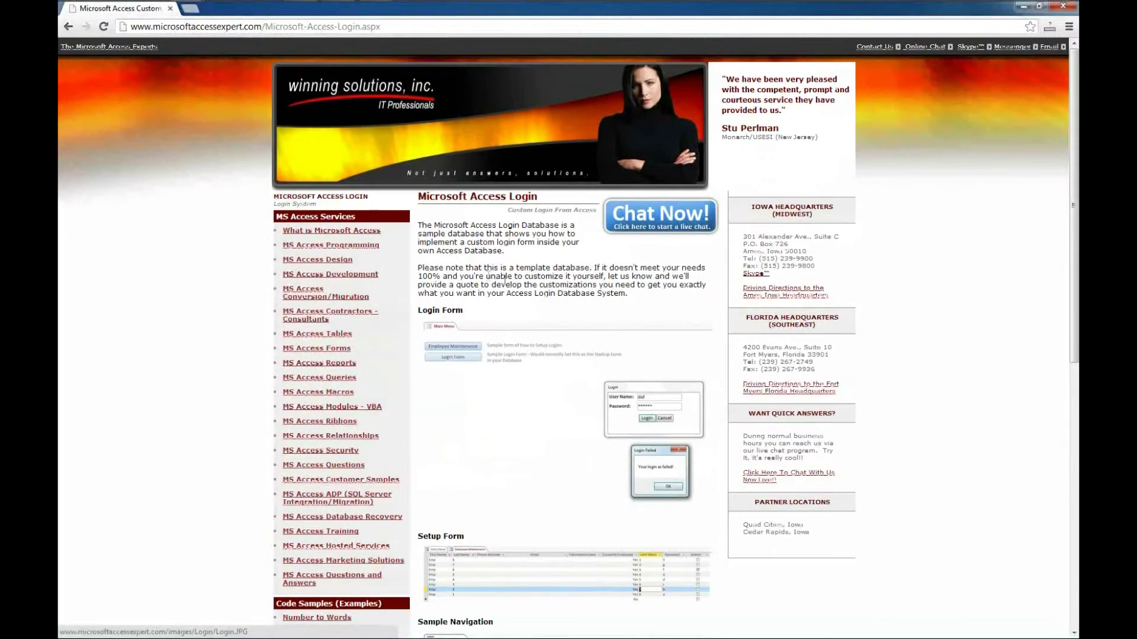
scroll(584, 351, "down", 3)
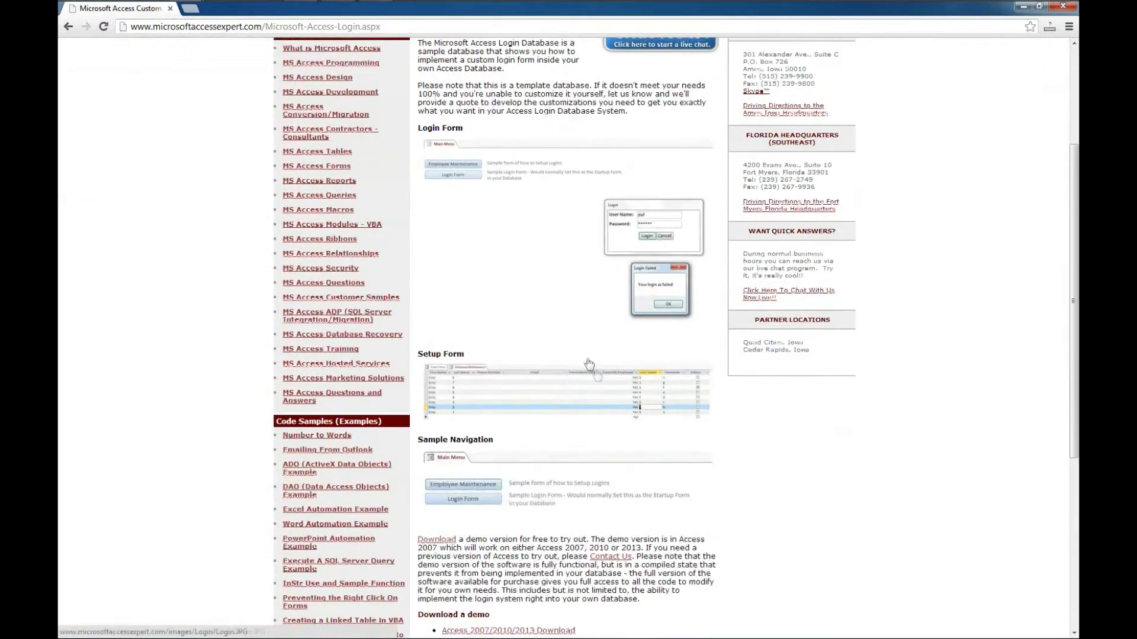
scroll(604, 382, "down", 3)
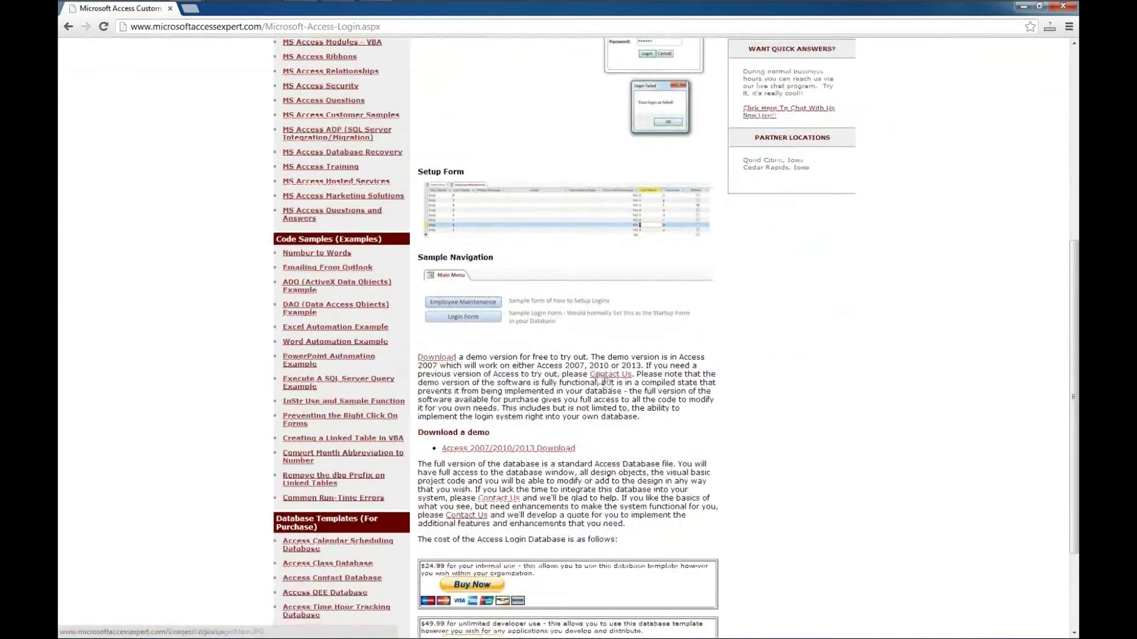
scroll(555, 438, "down", 2)
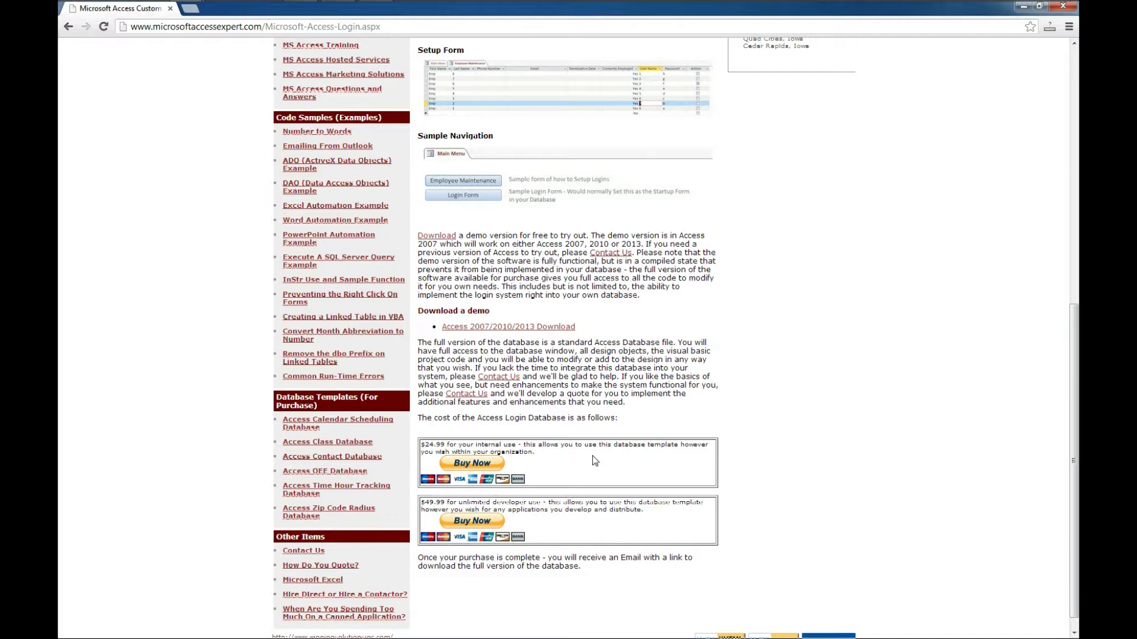
Step: Save the Access 2007/2010/2013 demo link as LoginDemo.zip on the Desktop
right_click(525, 329)
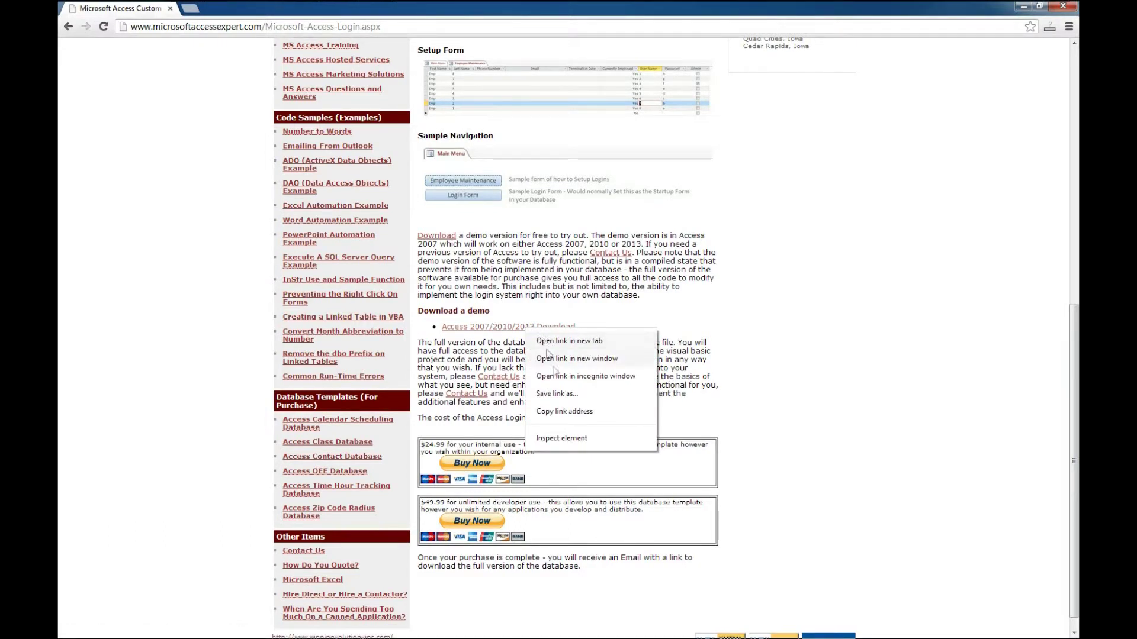
left_click(571, 400)
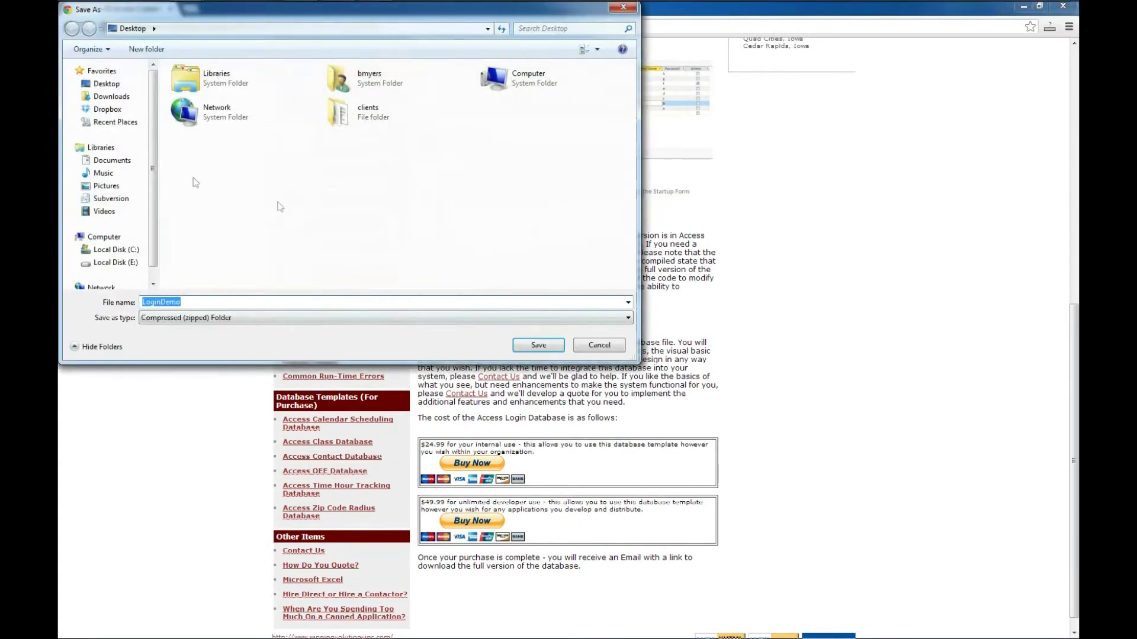
left_click(540, 344)
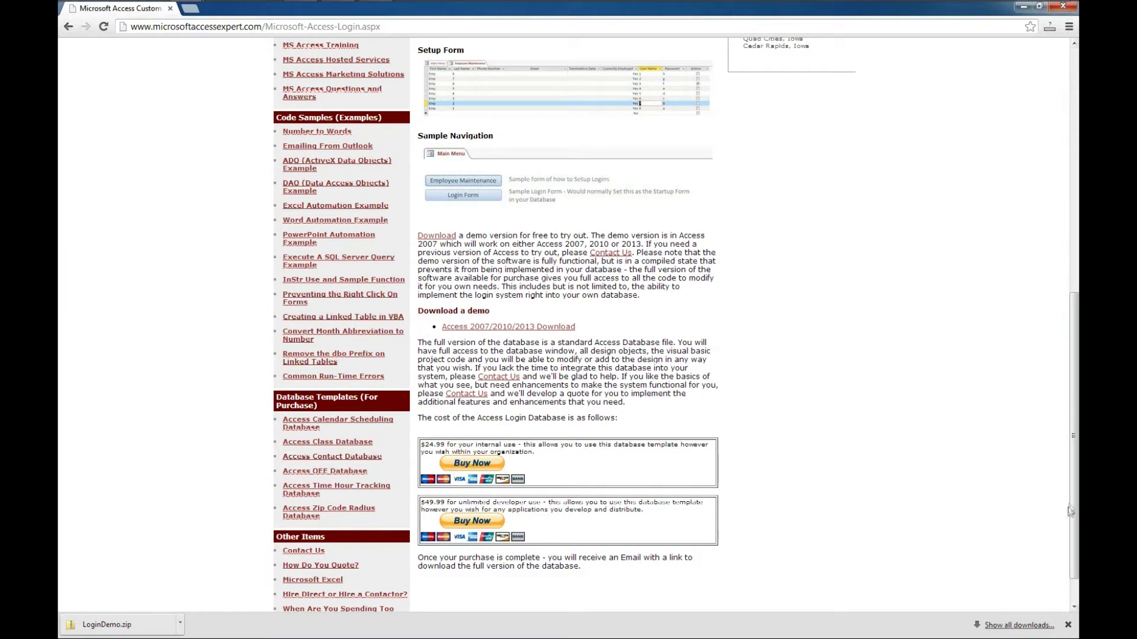
left_click(1068, 625)
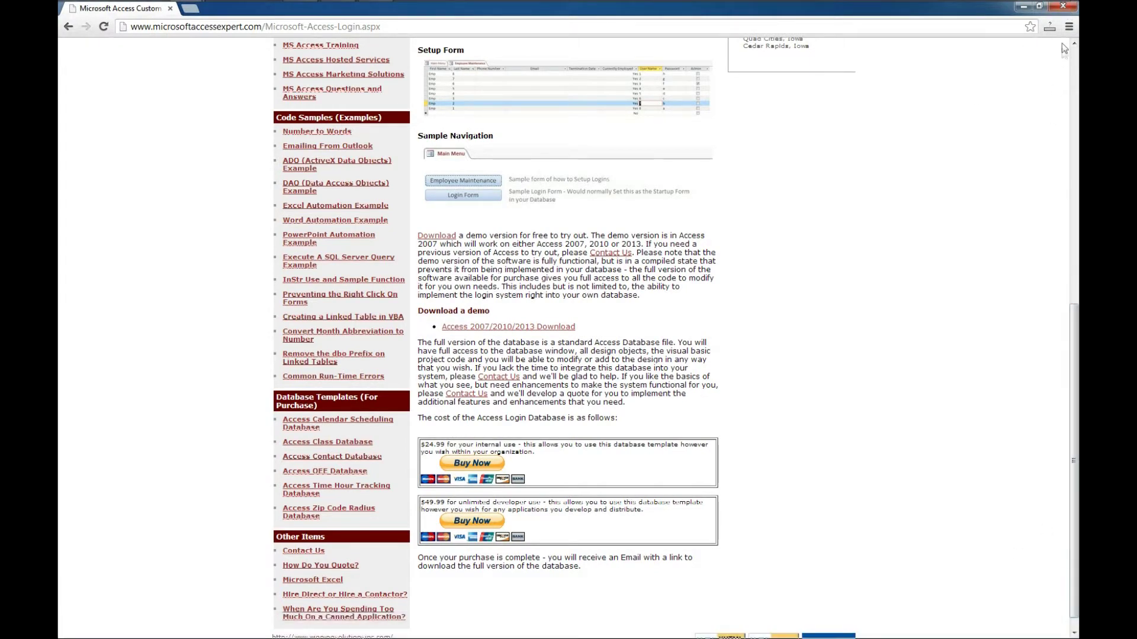
Step: Close Chrome and extract LoginDemo.zip from the Desktop into a LoginDemo folder
left_click(1064, 8)
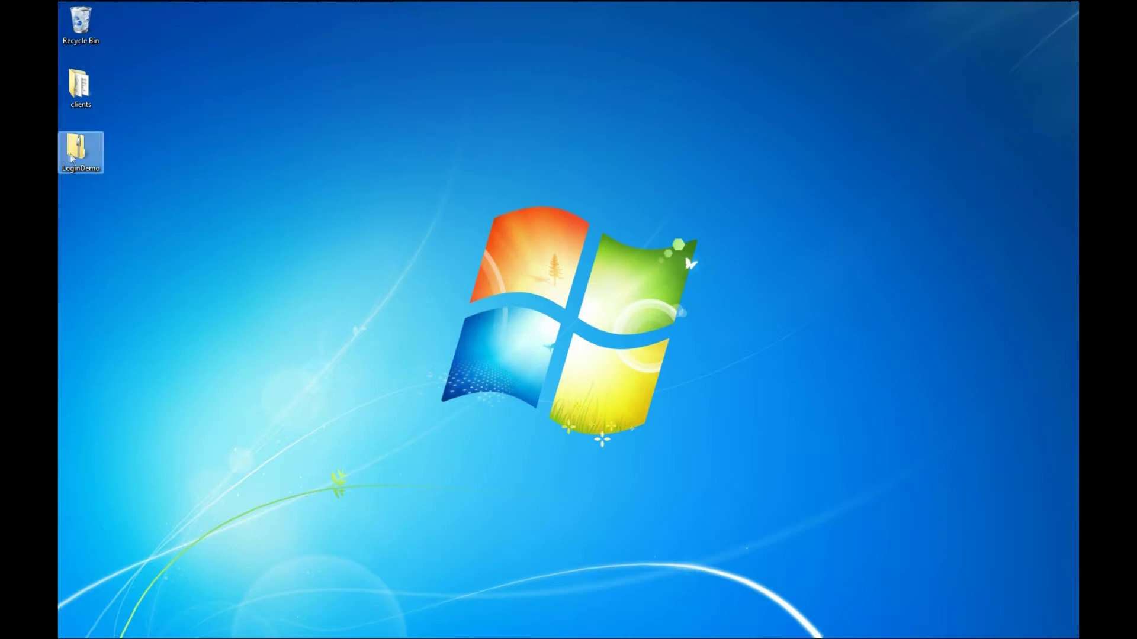
right_click(72, 156)
left_click(122, 178)
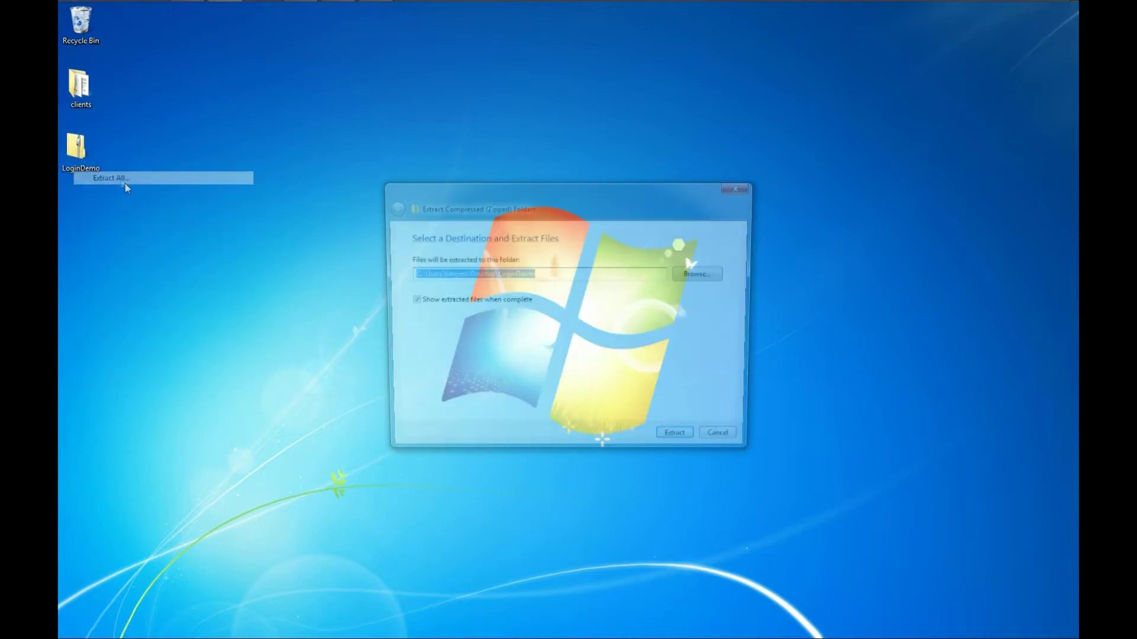
left_click(682, 442)
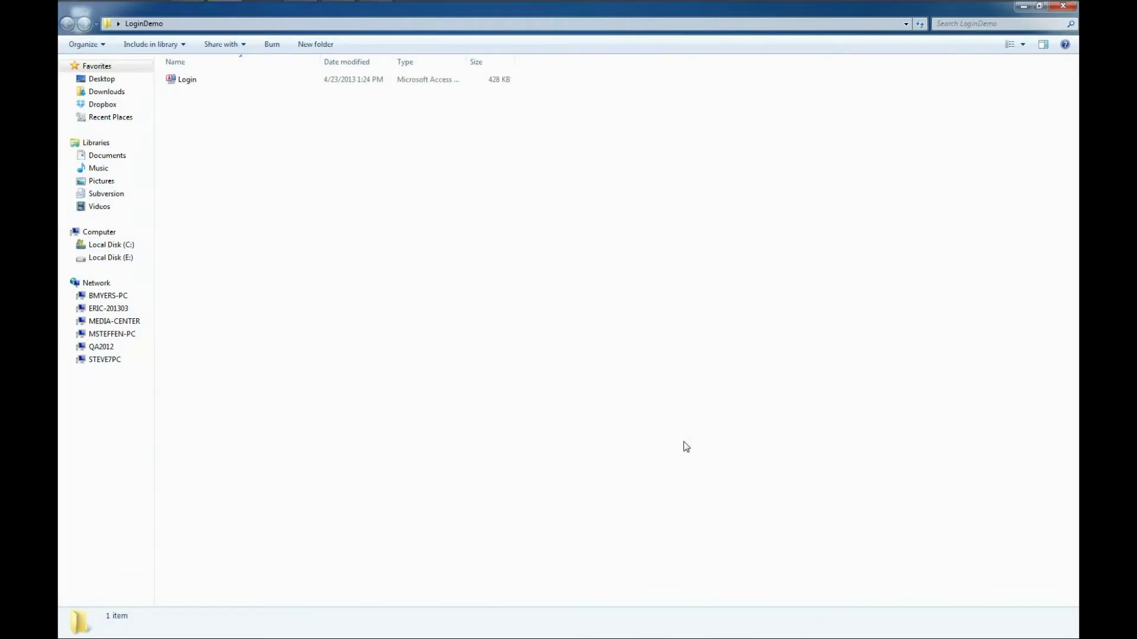
Step: Open the Login database and accept the Microsoft Access Security Notice
double_click(186, 82)
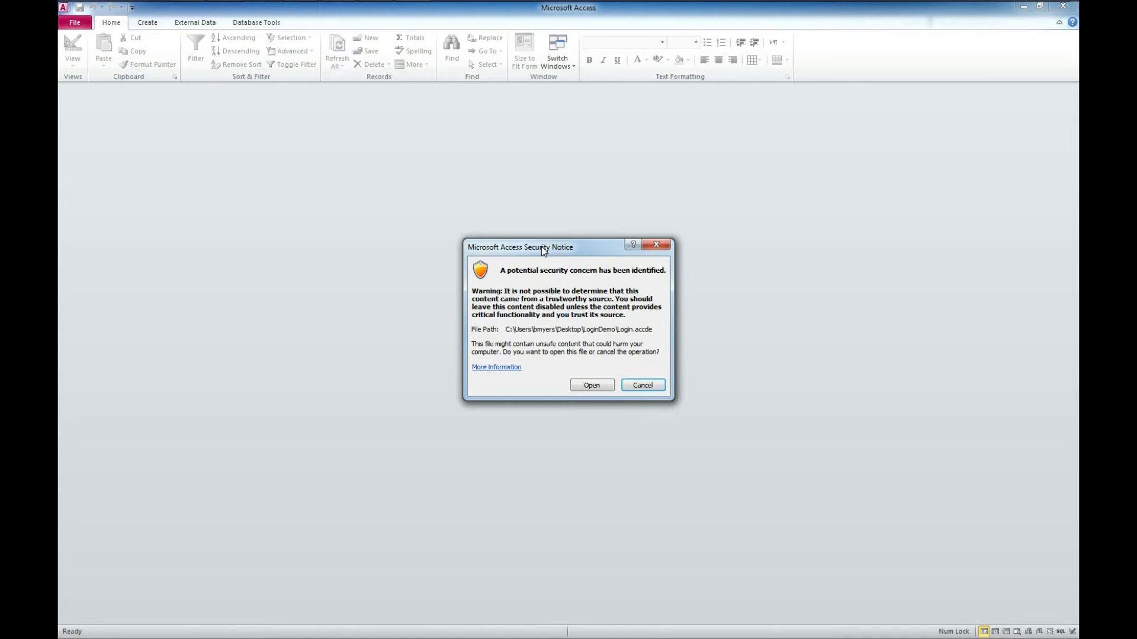
left_click(592, 386)
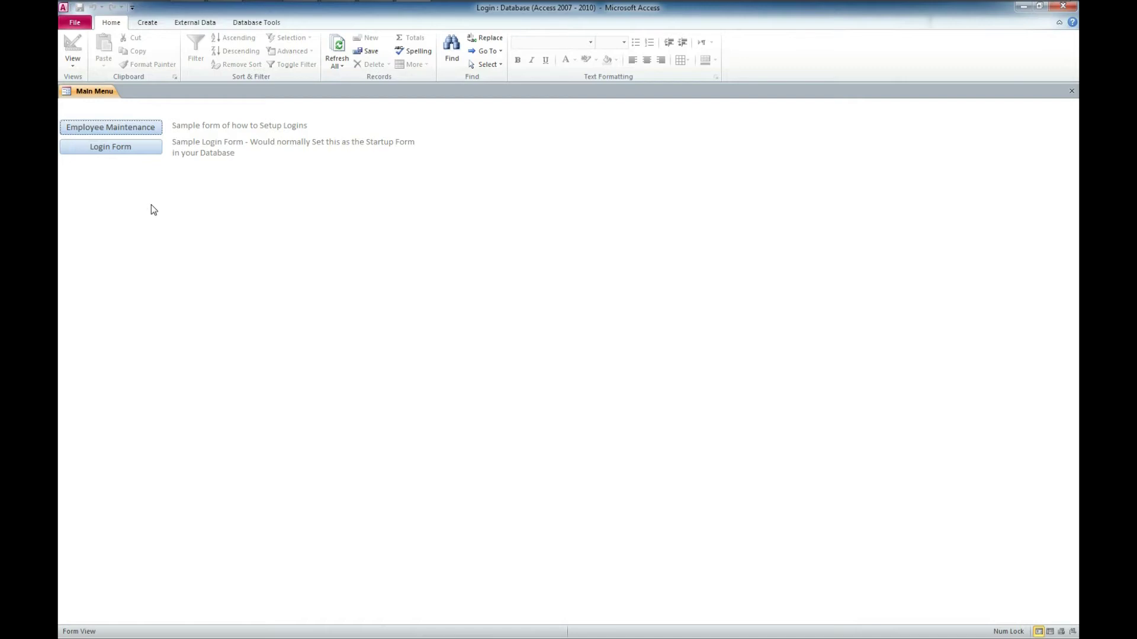
Step: In Employee Maintenance, enter the new employee's first name, last name, phone number and e-mail in a new row
left_click(133, 128)
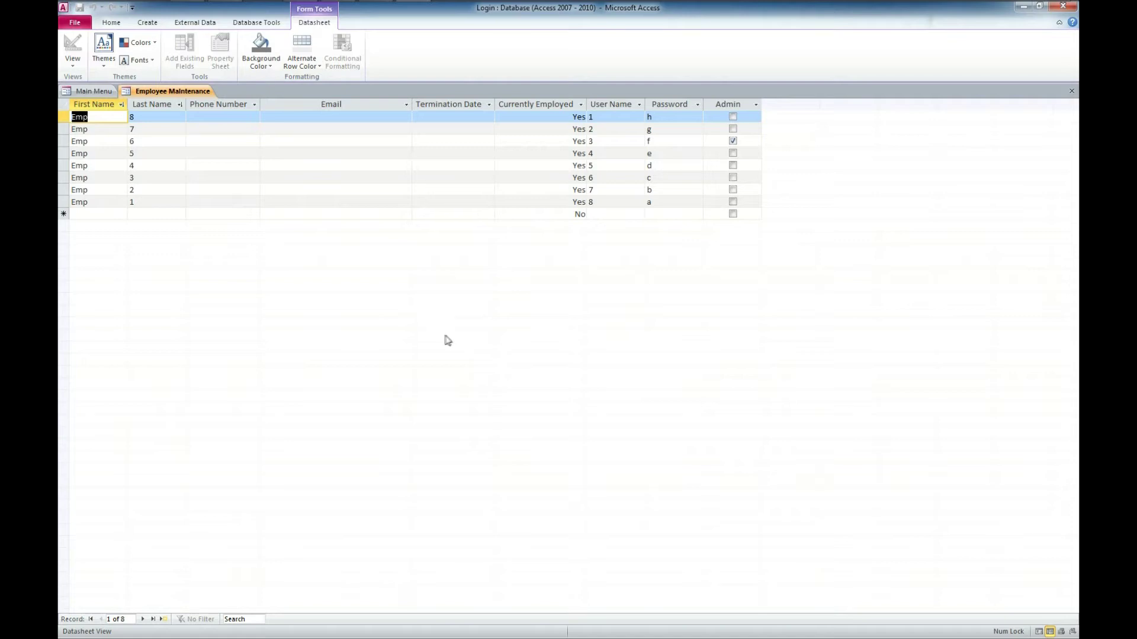
left_click(112, 213)
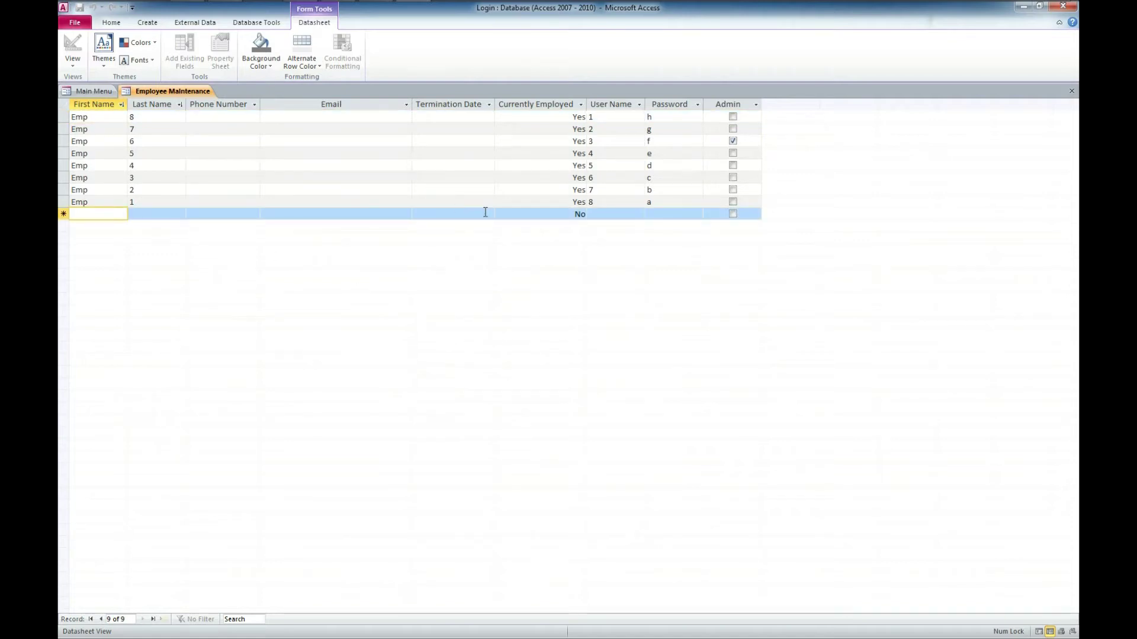
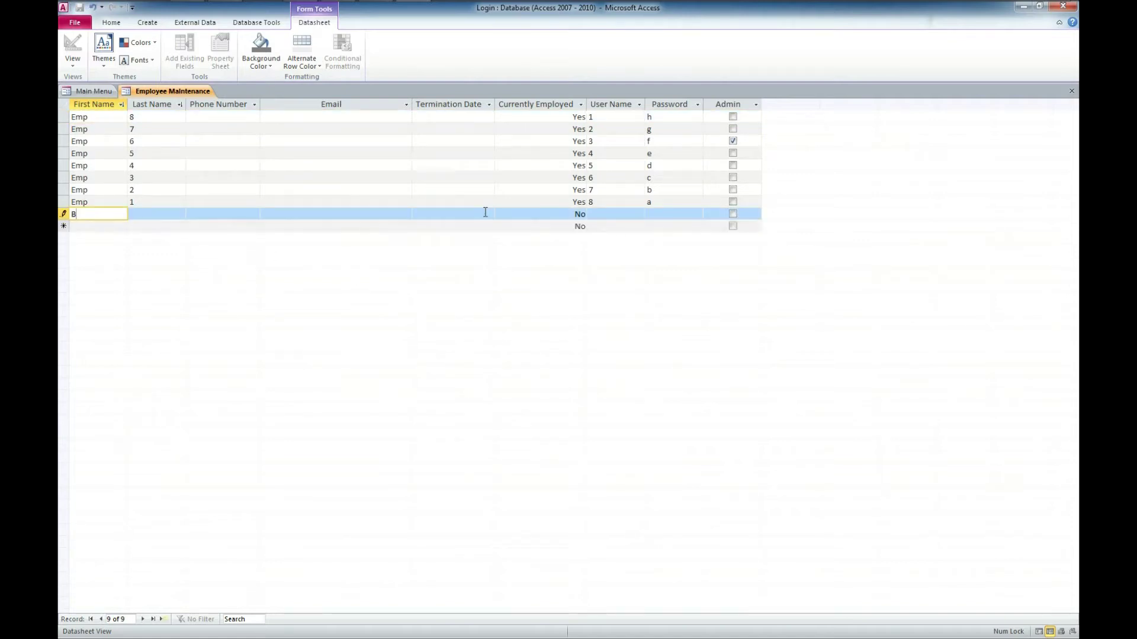
key("Tab")
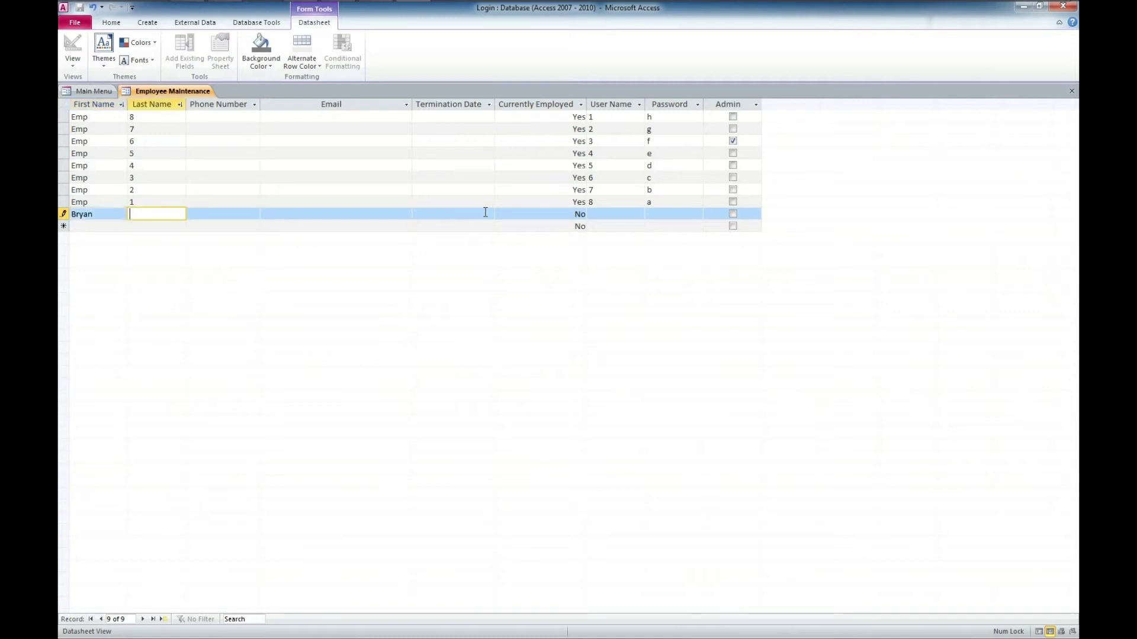
key("Tab")
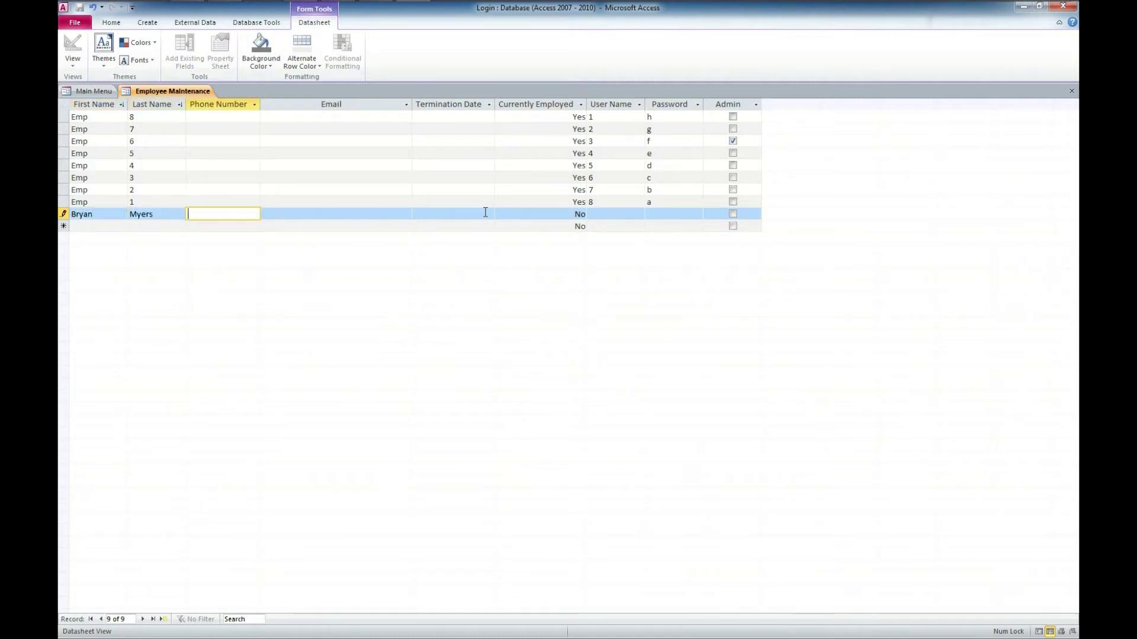
key("Tab")
key("Tab")
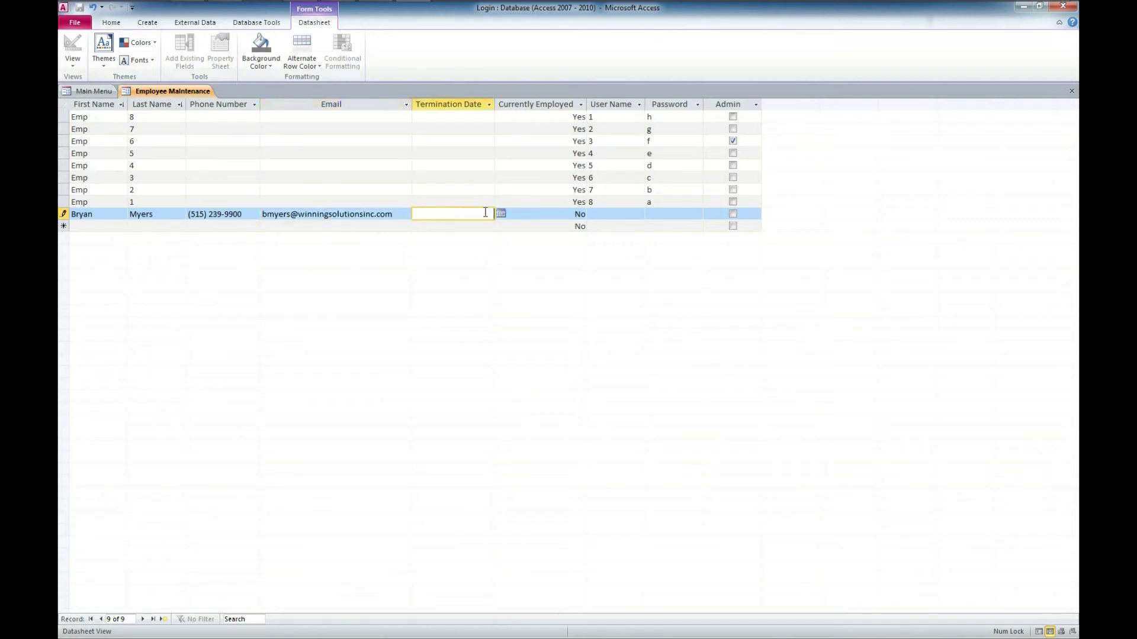
key("Tab")
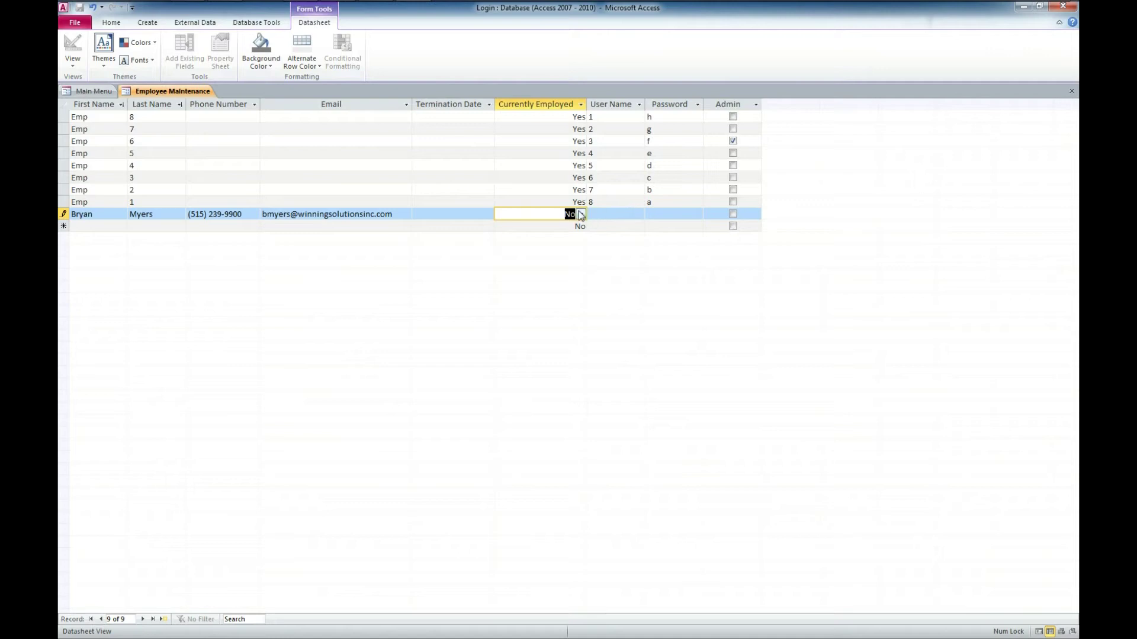
Step: Set Currently Employed to Yes, enter the user name and temporary password, and save the record
left_click(580, 214)
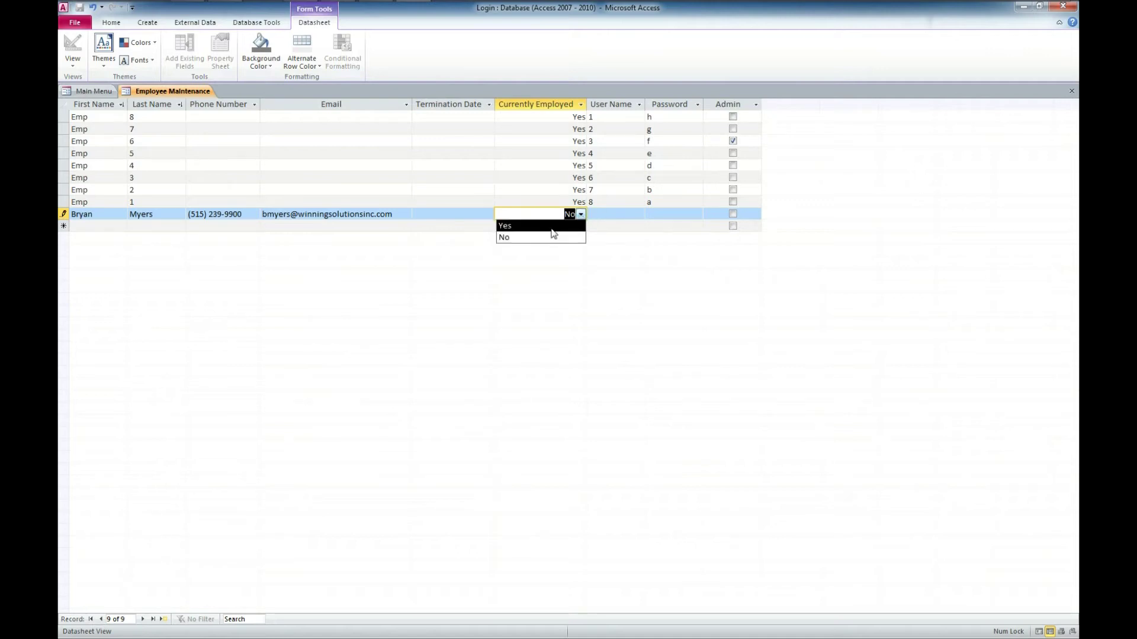
left_click(551, 229)
left_click(620, 213)
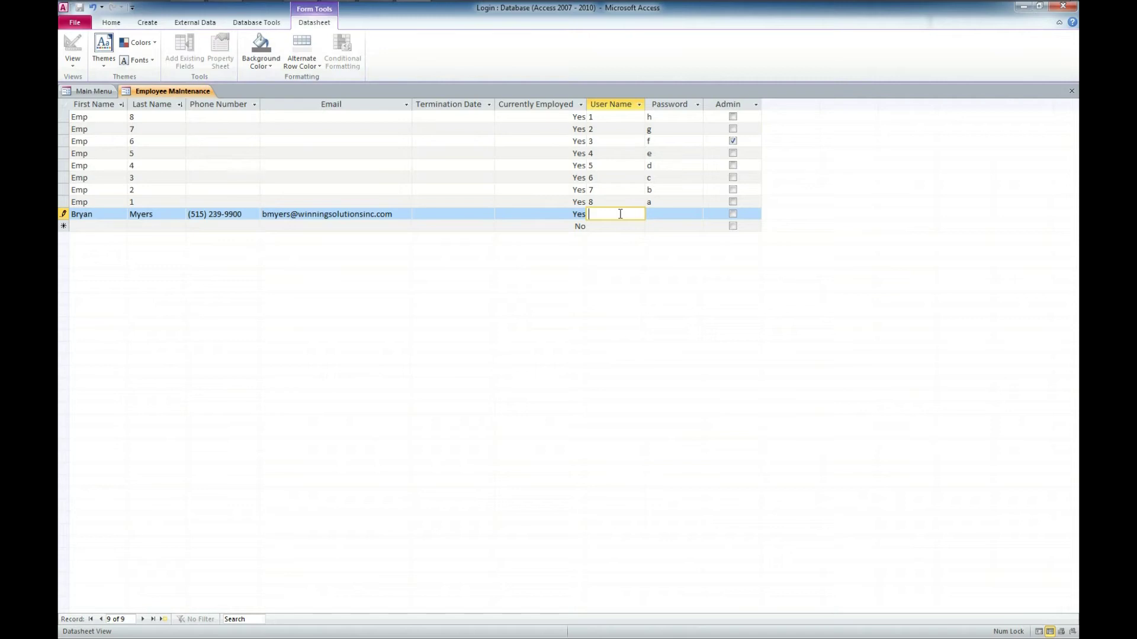
key("Tab")
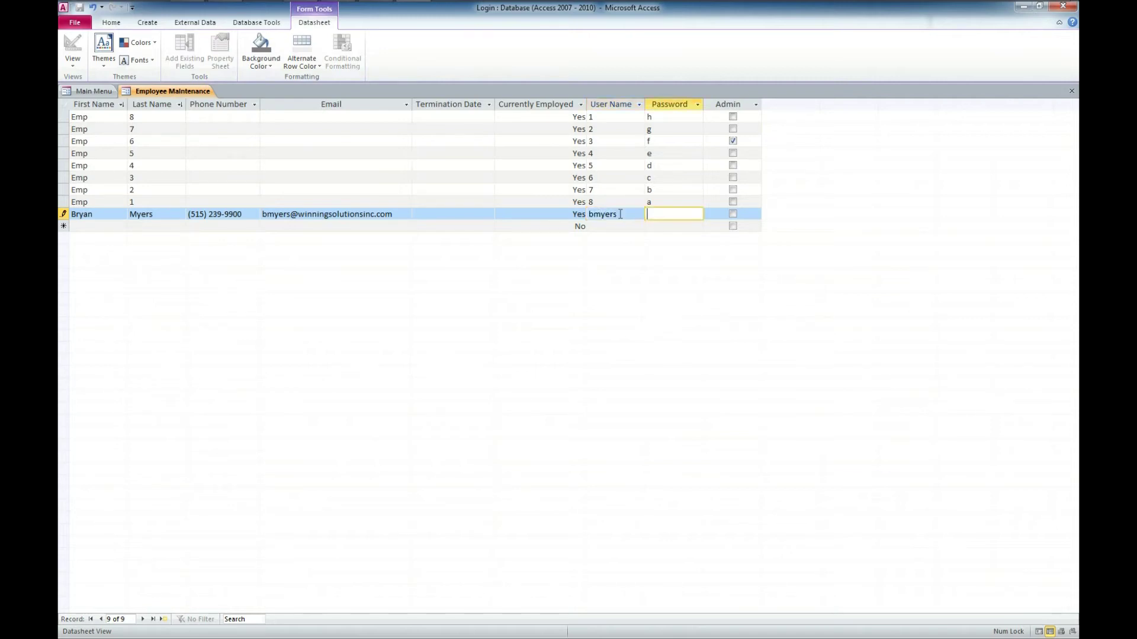
type("temppass")
left_click(688, 202)
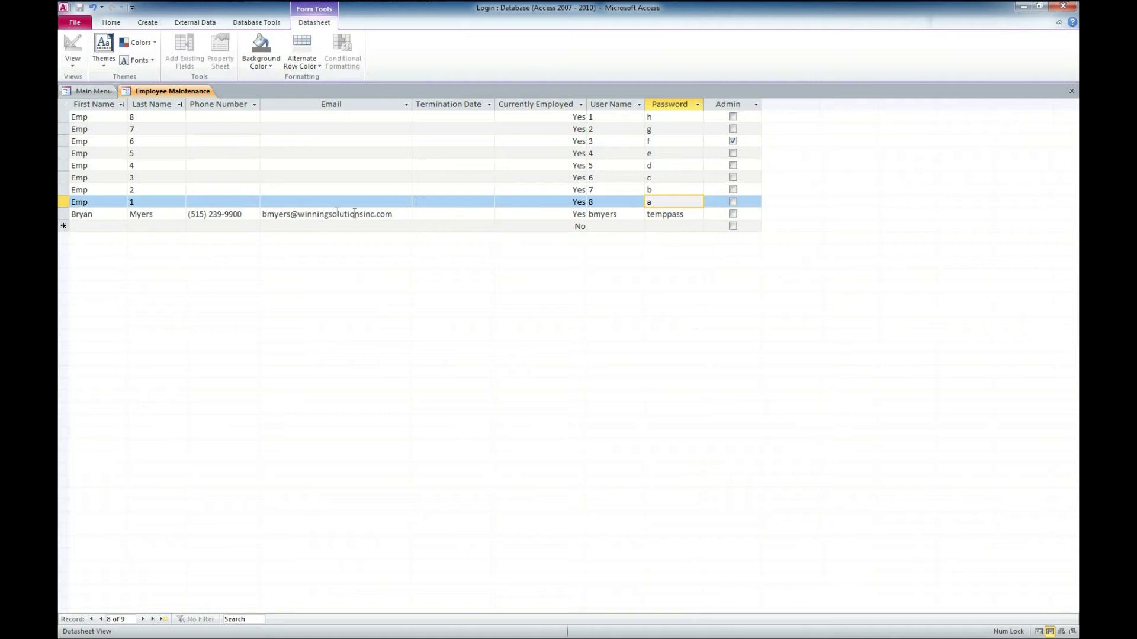
Step: From the Main Menu, open the Login Form and sign in with the new employee's credentials
left_click(89, 92)
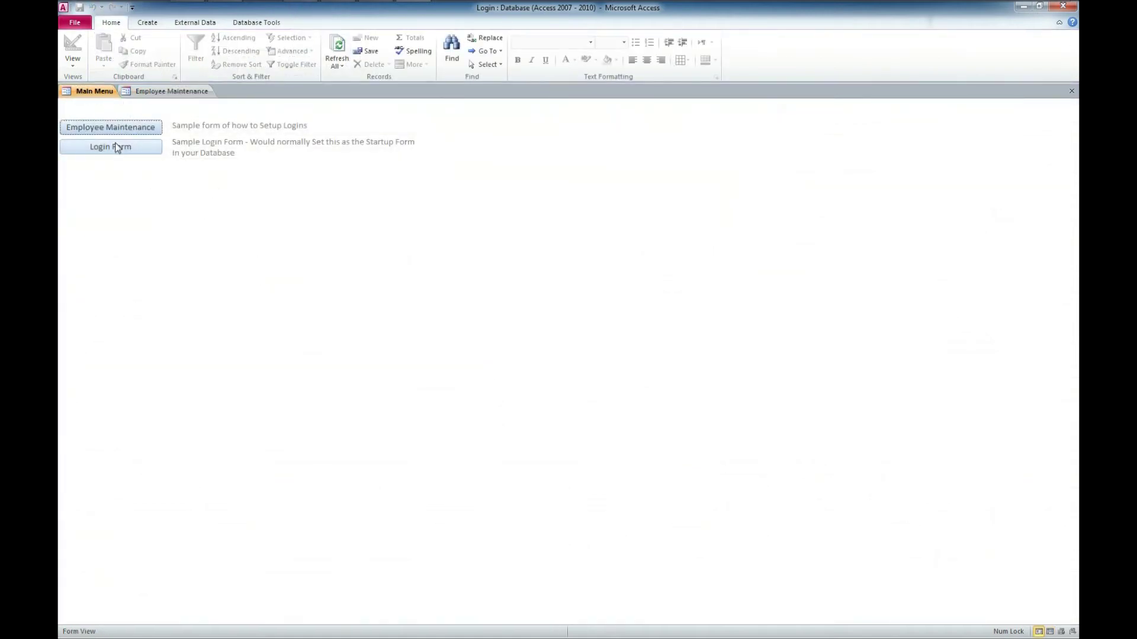
left_click(117, 152)
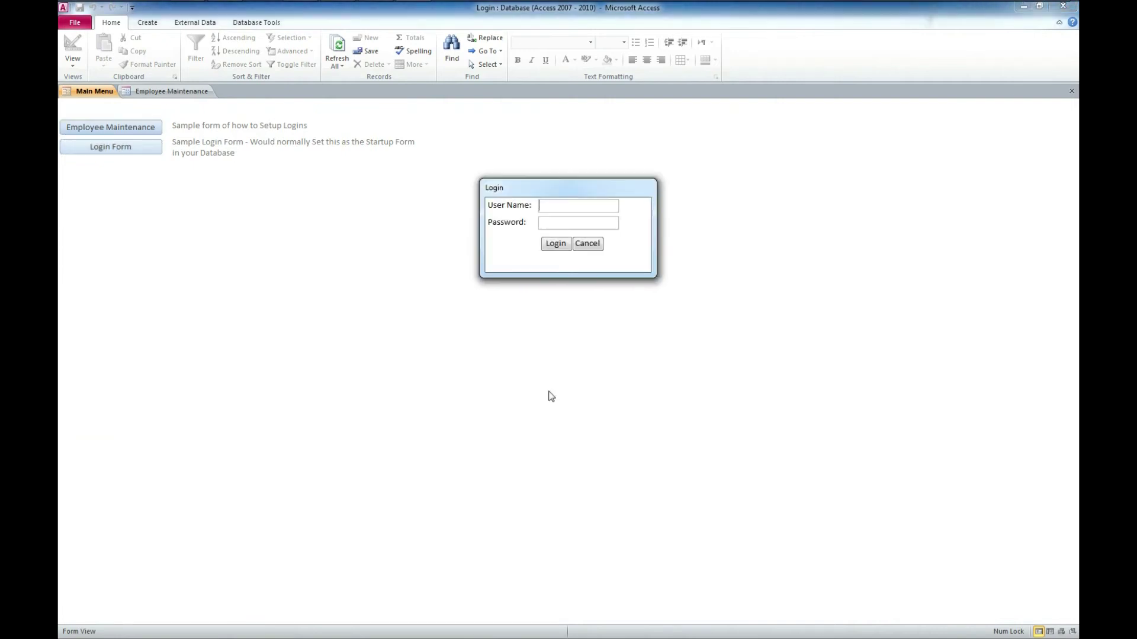
left_click_drag(545, 187, 543, 230)
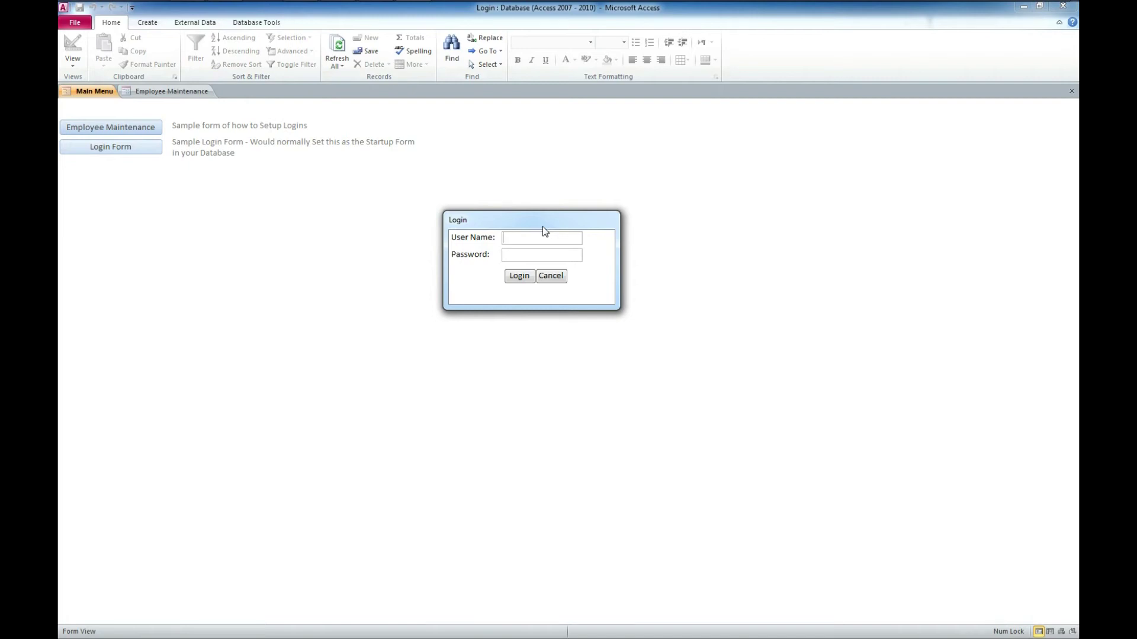
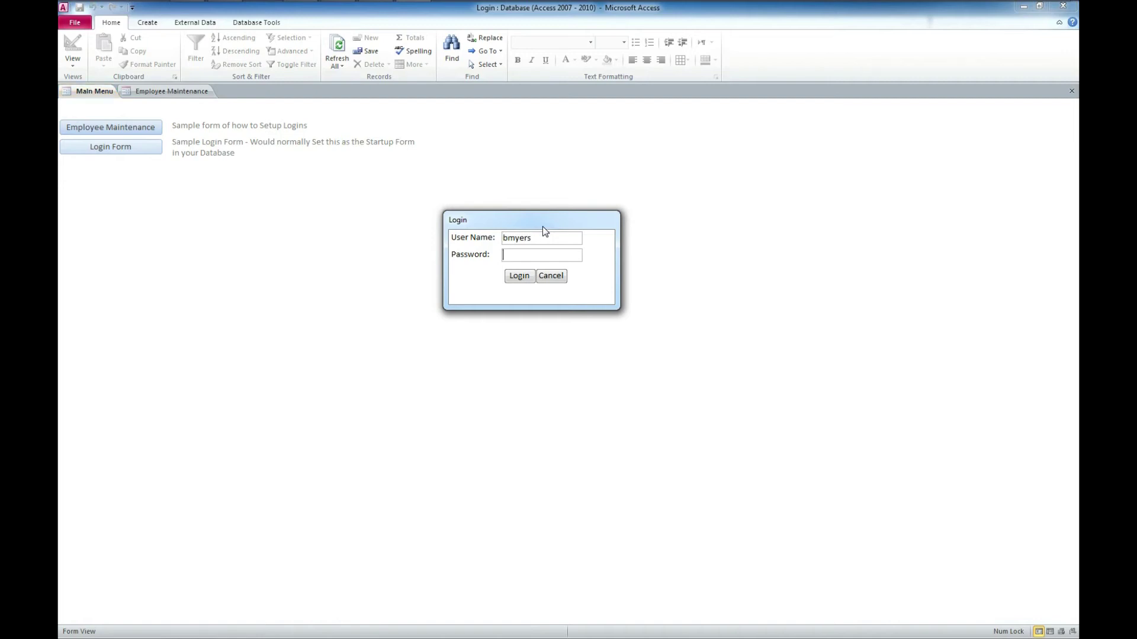
type("**")
left_click(518, 276)
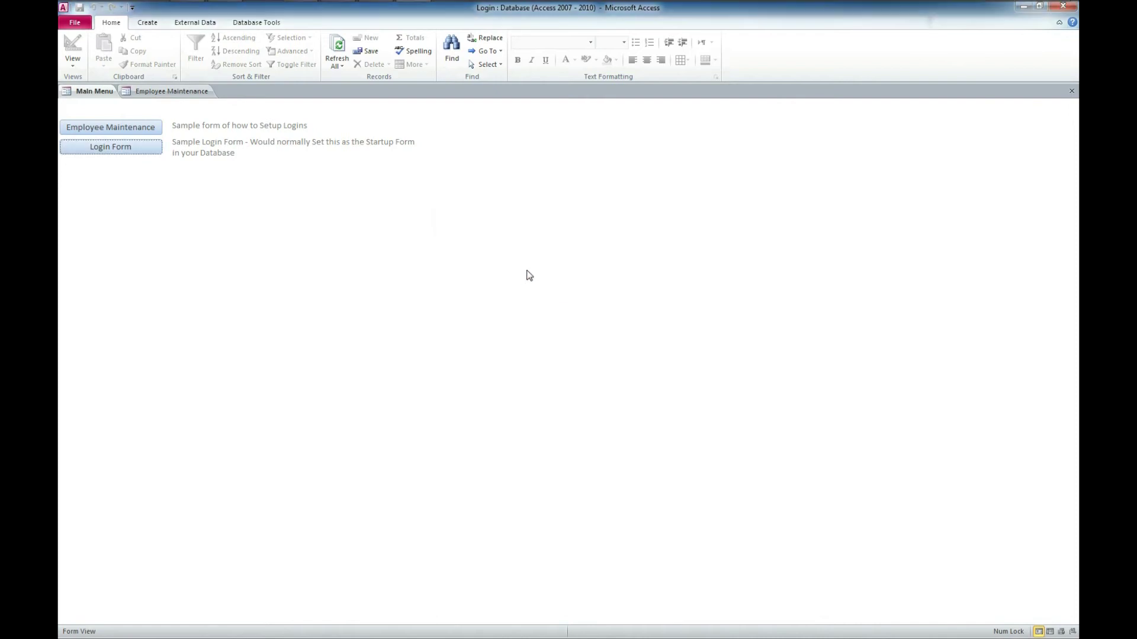
Step: Attempt a login through the Login Form with a misspelled user name and a password
left_click(125, 147)
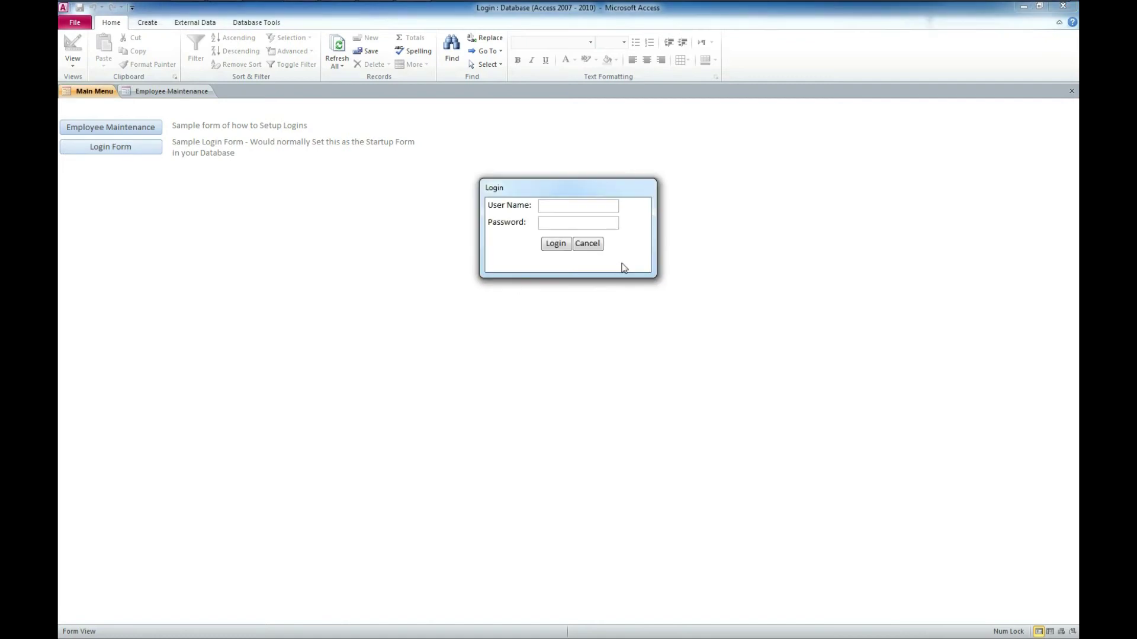
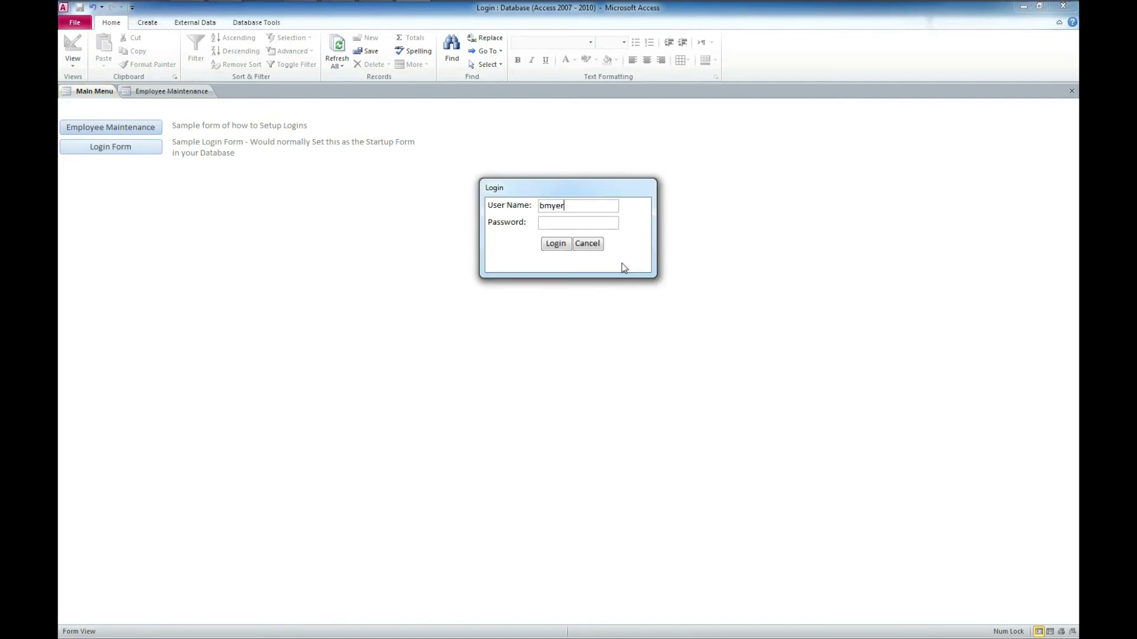
type("sss")
key("Tab")
type("********")
left_click(550, 243)
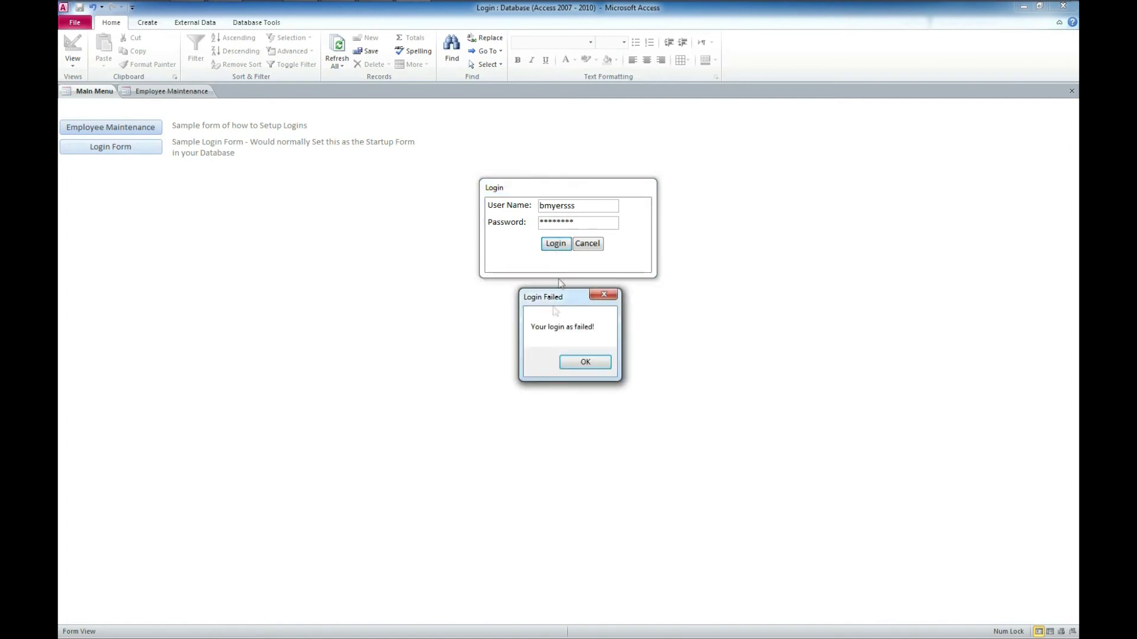
Step: Dismiss the Login Failed message and close the Access database
left_click_drag(561, 299, 400, 236)
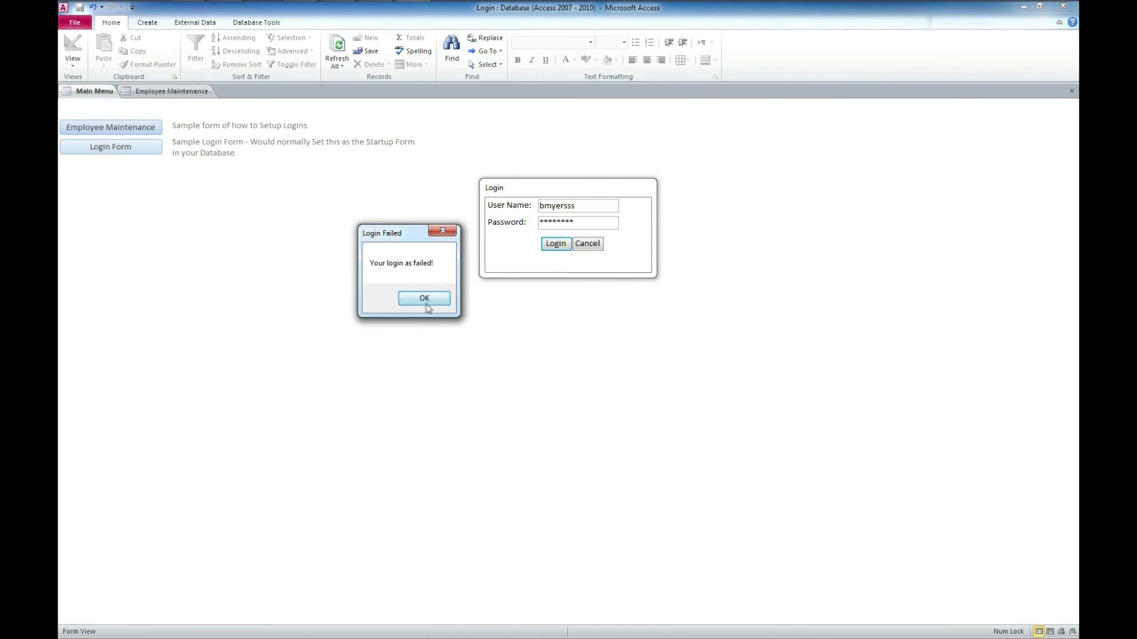
left_click(427, 299)
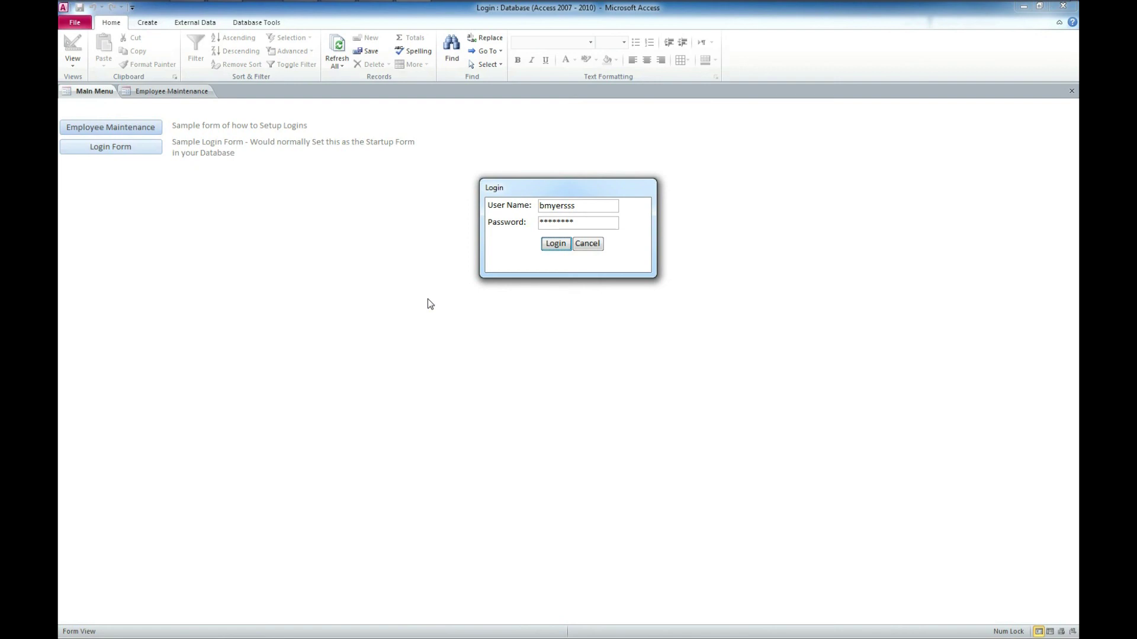
left_click(588, 244)
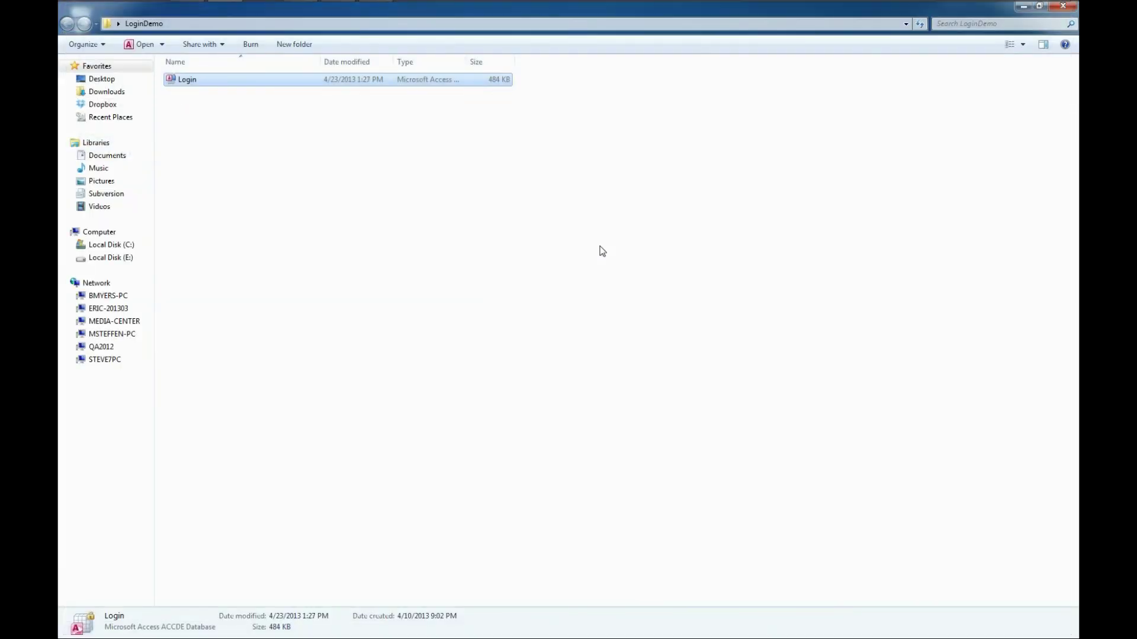